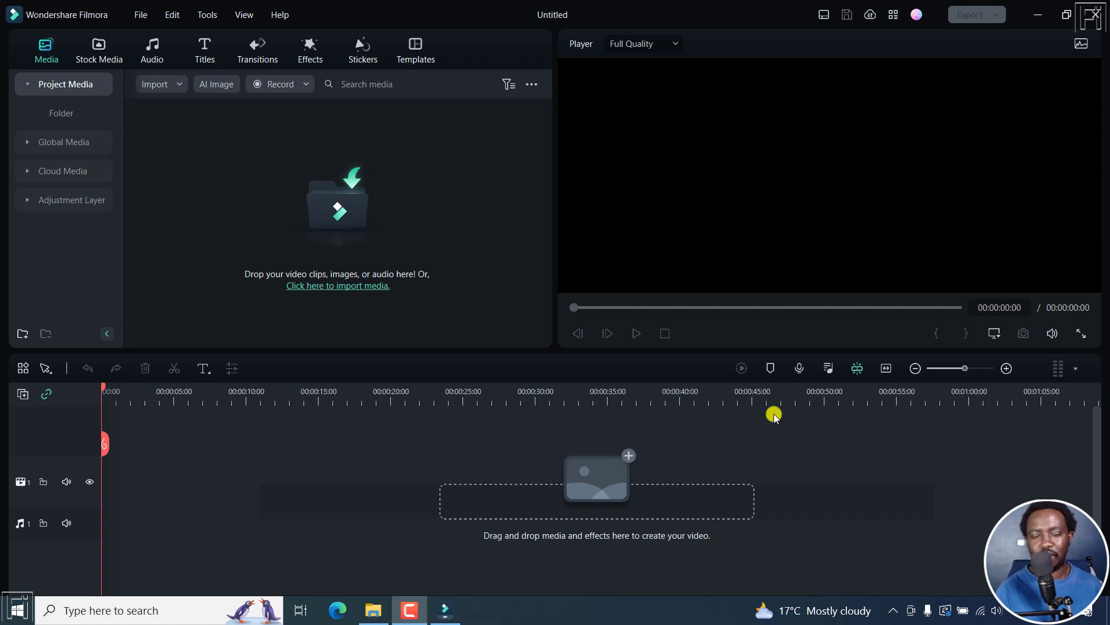
Step: Import video (4) from the Stock Footage folder into project media and add it to the timeline
{"action": "left_click", "coordinate": [374, 610]}
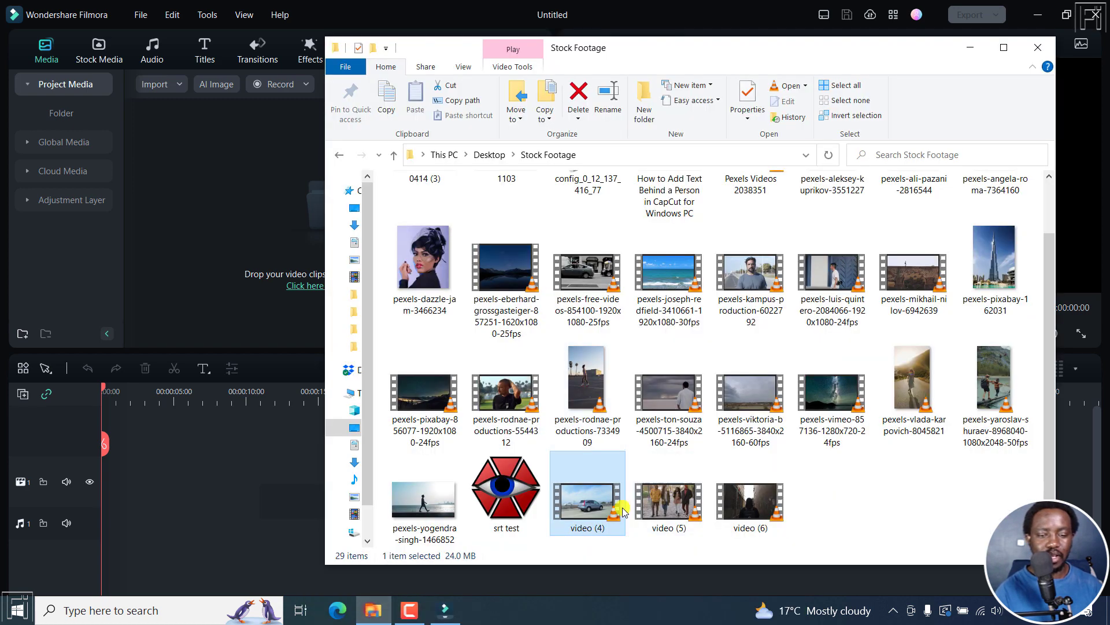
{"action": "left_click_drag", "start_coordinate": [598, 511], "coordinate": [281, 249]}
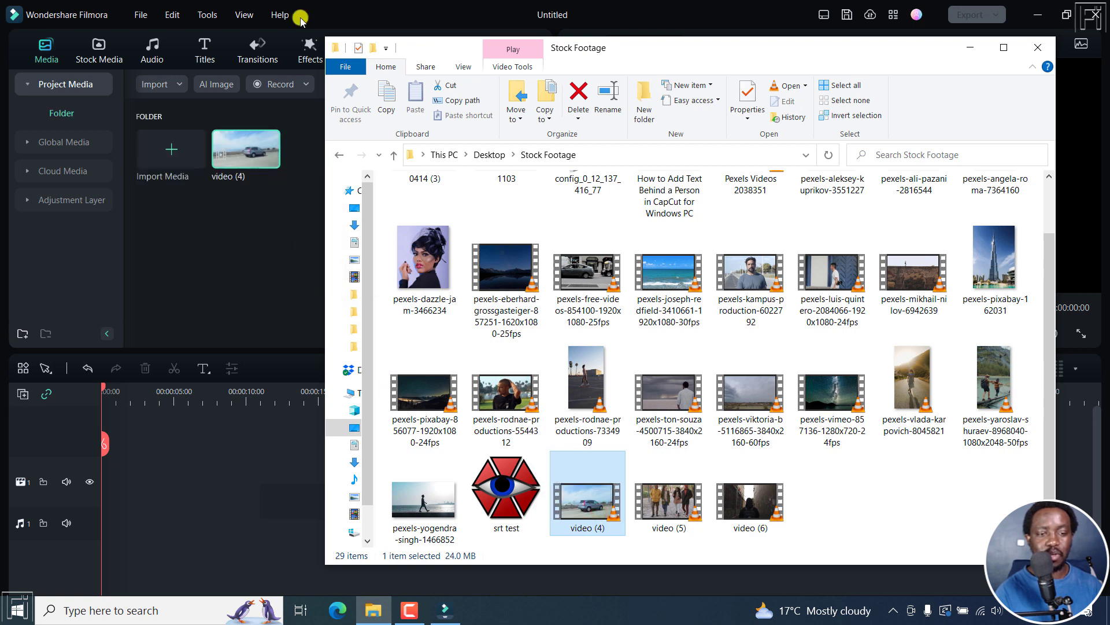
{"action": "left_click", "coordinate": [345, 4]}
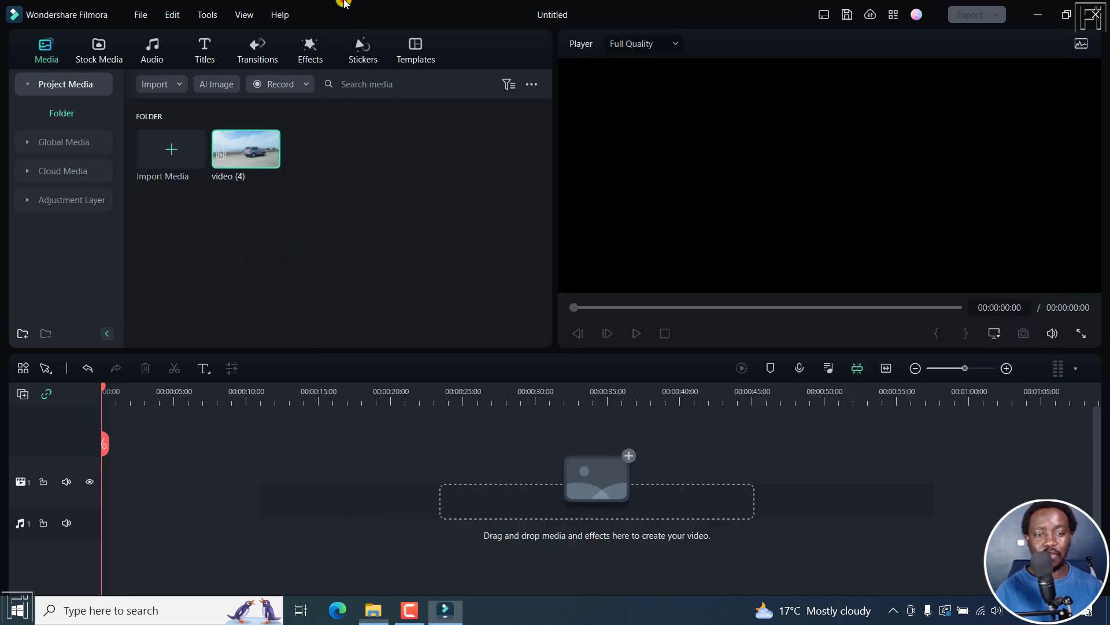
{"action": "left_click", "coordinate": [273, 153]}
Step: Match the project to the clip's 1920 x 1080 23.97fps format and preview it from the start
{"action": "left_click", "coordinate": [460, 331]}
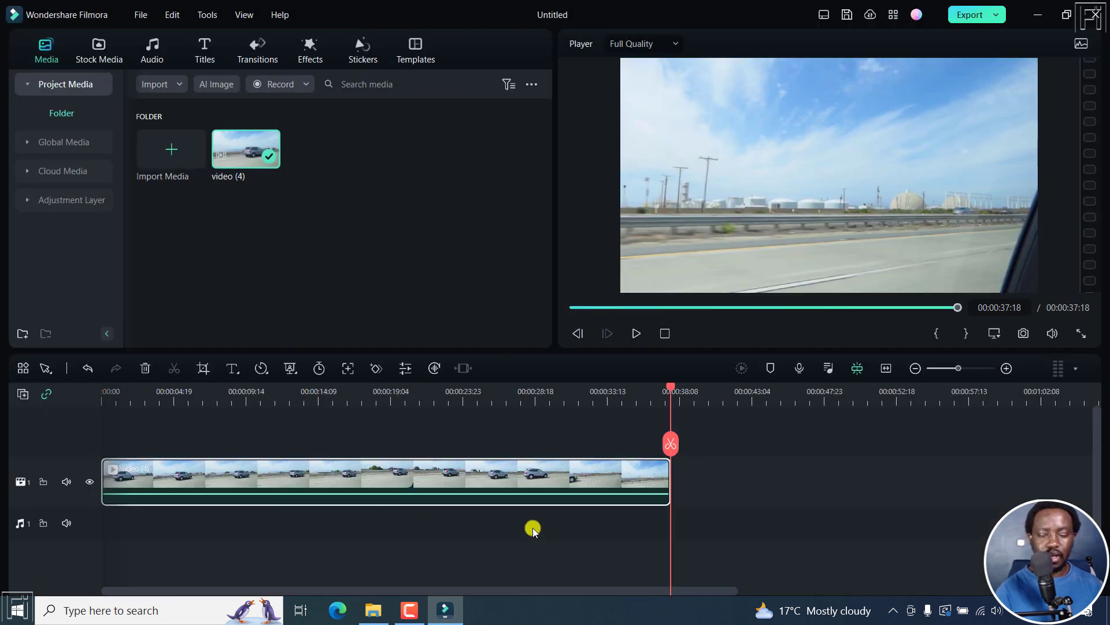
{"action": "key", "text": "Home"}
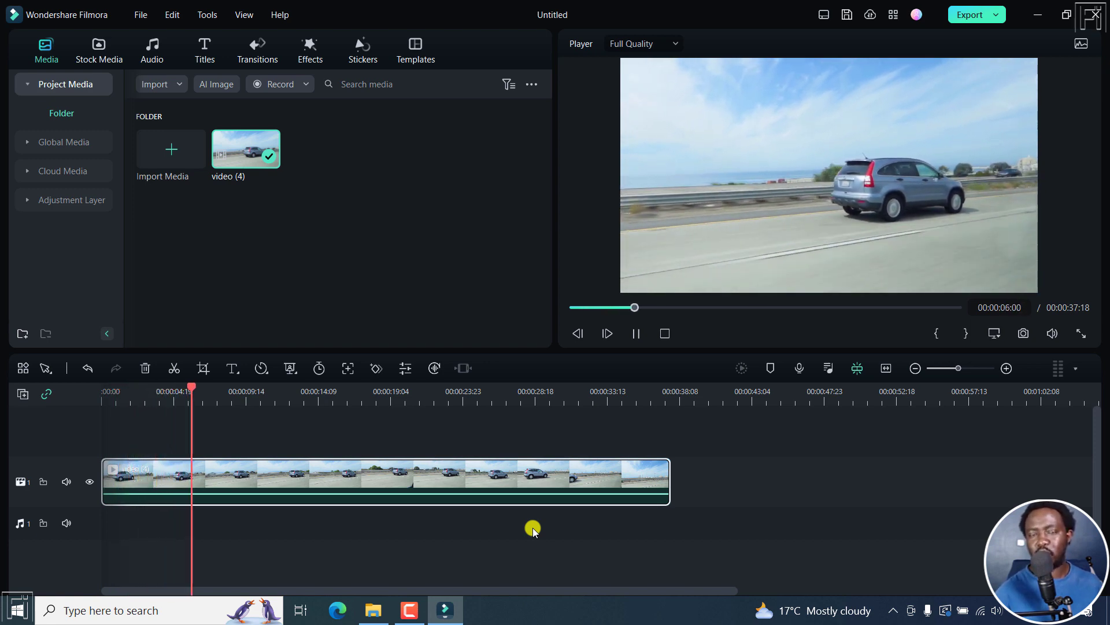
{"action": "key", "text": "space"}
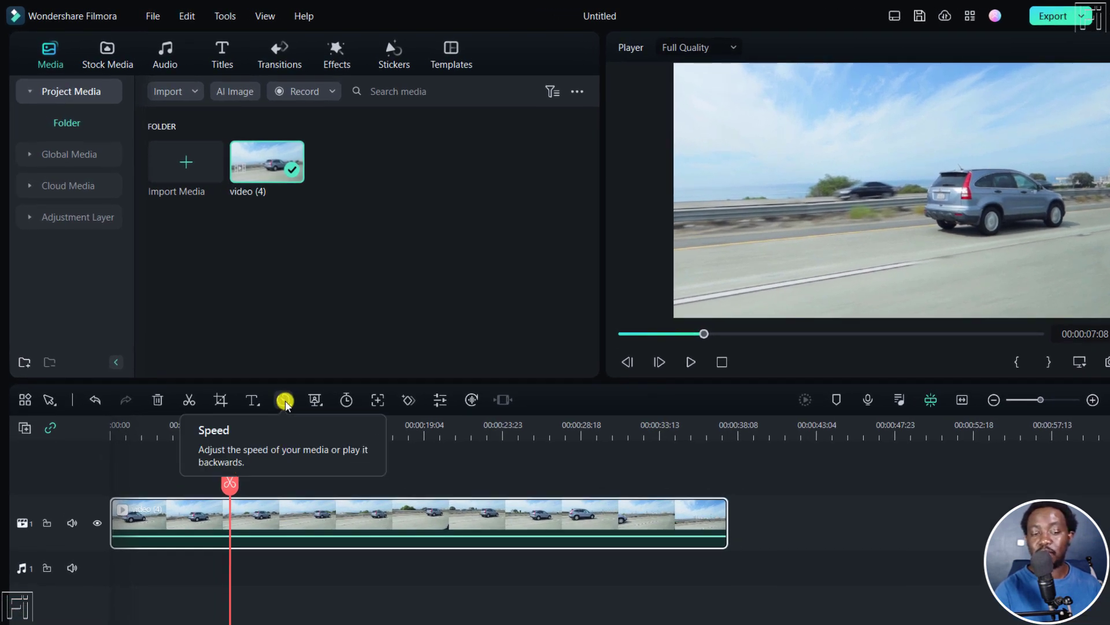
Step: Open the clip's Speed Ramping settings and browse its Video, Audio and Color properties
{"action": "left_click", "coordinate": [284, 400]}
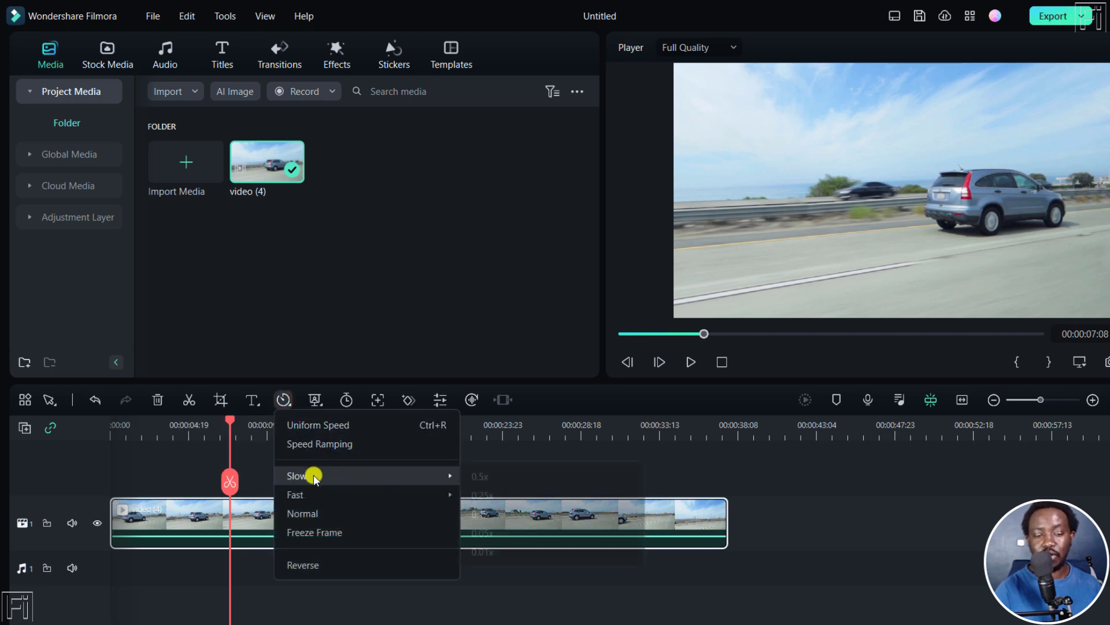
{"action": "mouse_move", "coordinate": [313, 496]}
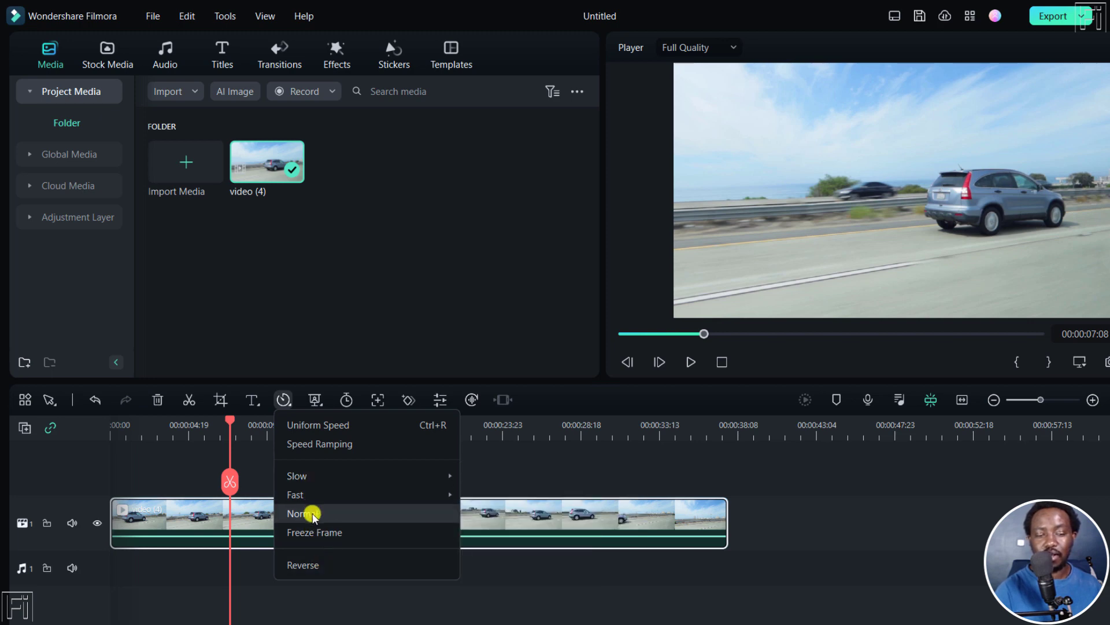
{"action": "left_click", "coordinate": [311, 447]}
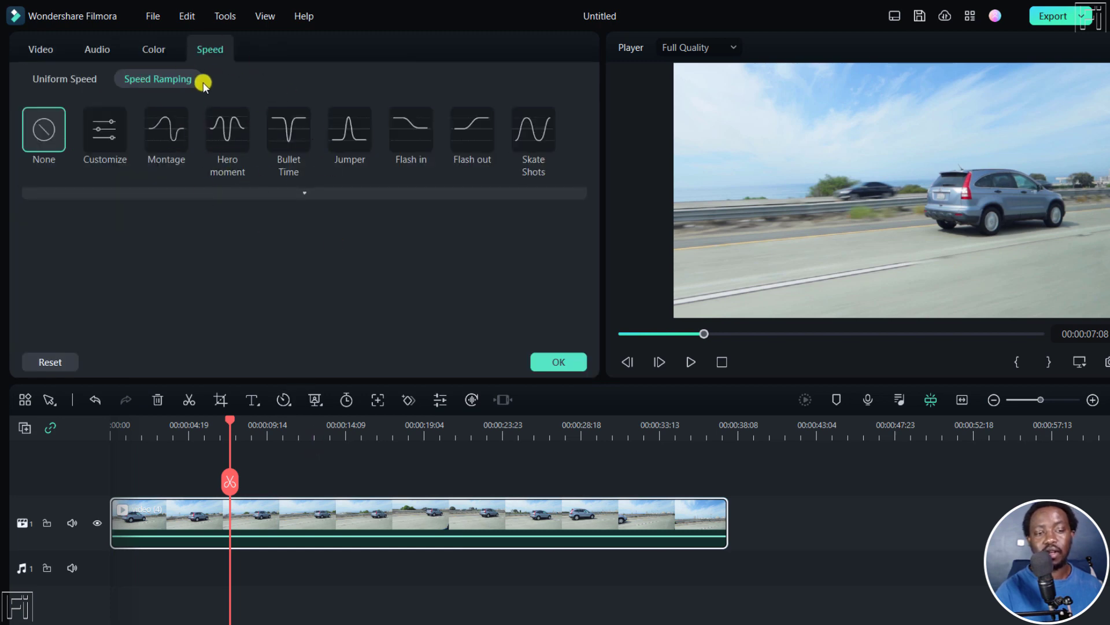
{"action": "left_click", "coordinate": [46, 48]}
{"action": "left_click", "coordinate": [98, 49]}
{"action": "left_click", "coordinate": [147, 49]}
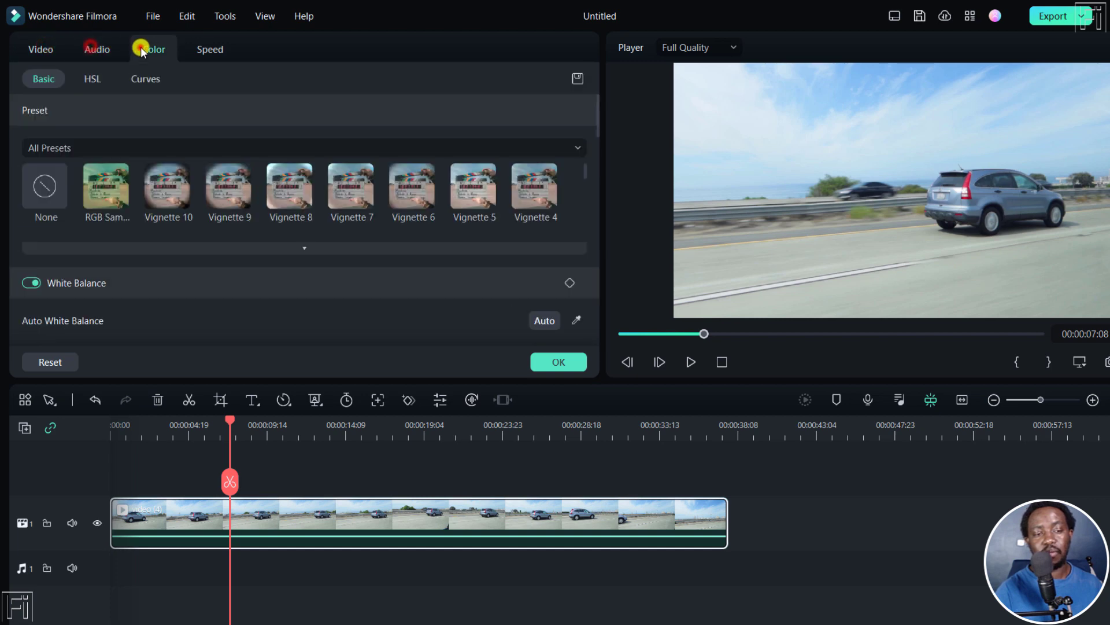
{"action": "left_click", "coordinate": [219, 49]}
{"action": "left_click", "coordinate": [48, 49]}
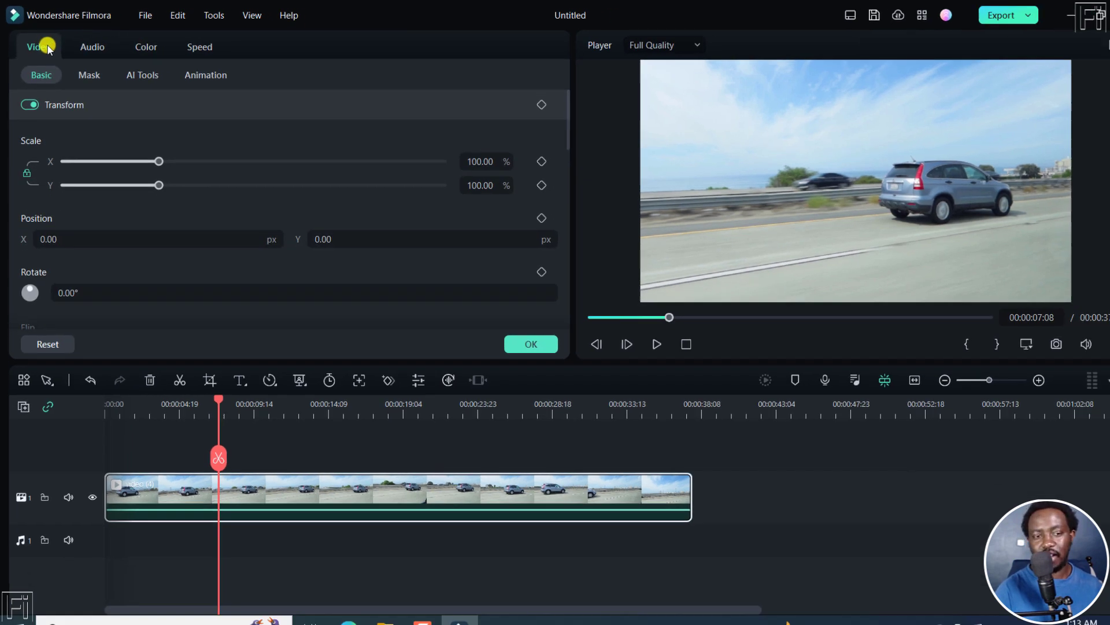
{"action": "left_click", "coordinate": [516, 333]}
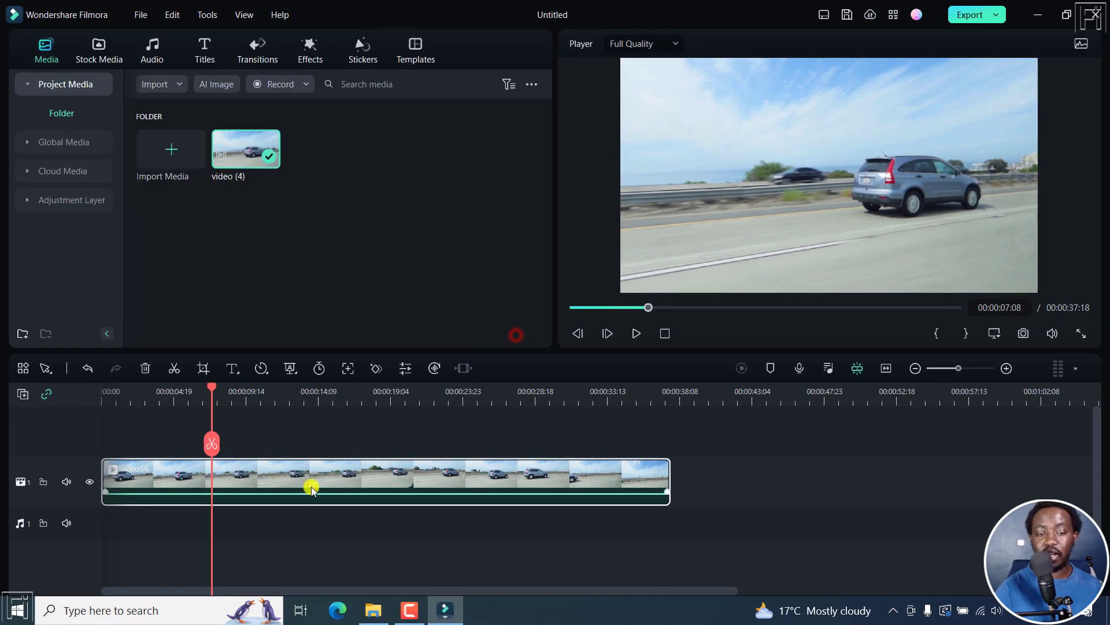
Step: Show the highway clip's Speed Ramping presets and switch the window to the Default layout
{"action": "double_click", "coordinate": [234, 475]}
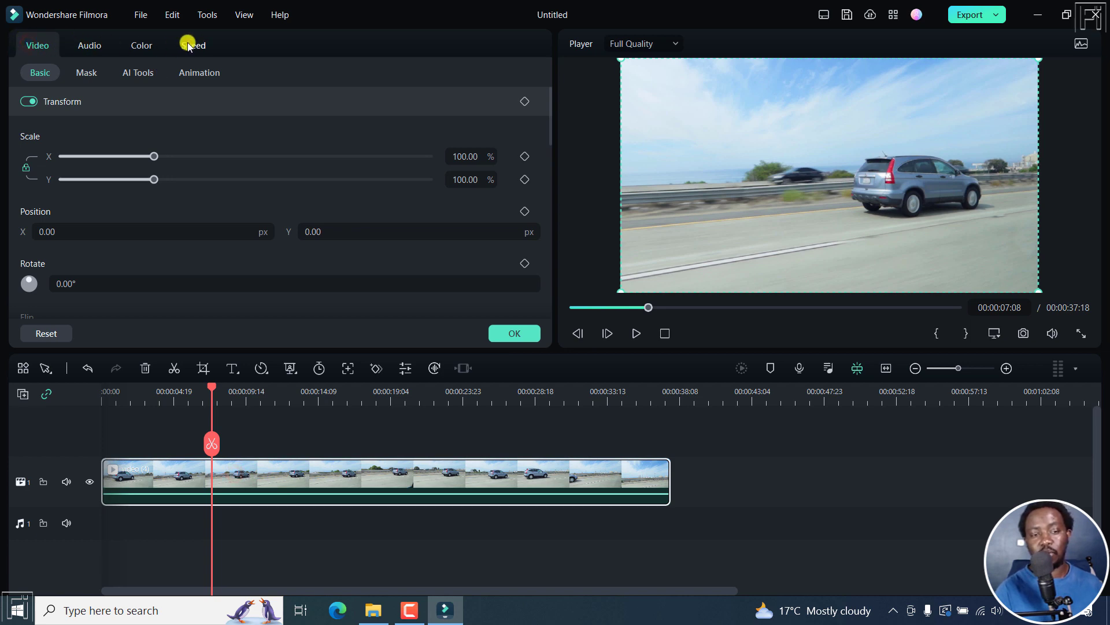
{"action": "left_click", "coordinate": [214, 45]}
{"action": "left_click", "coordinate": [149, 74]}
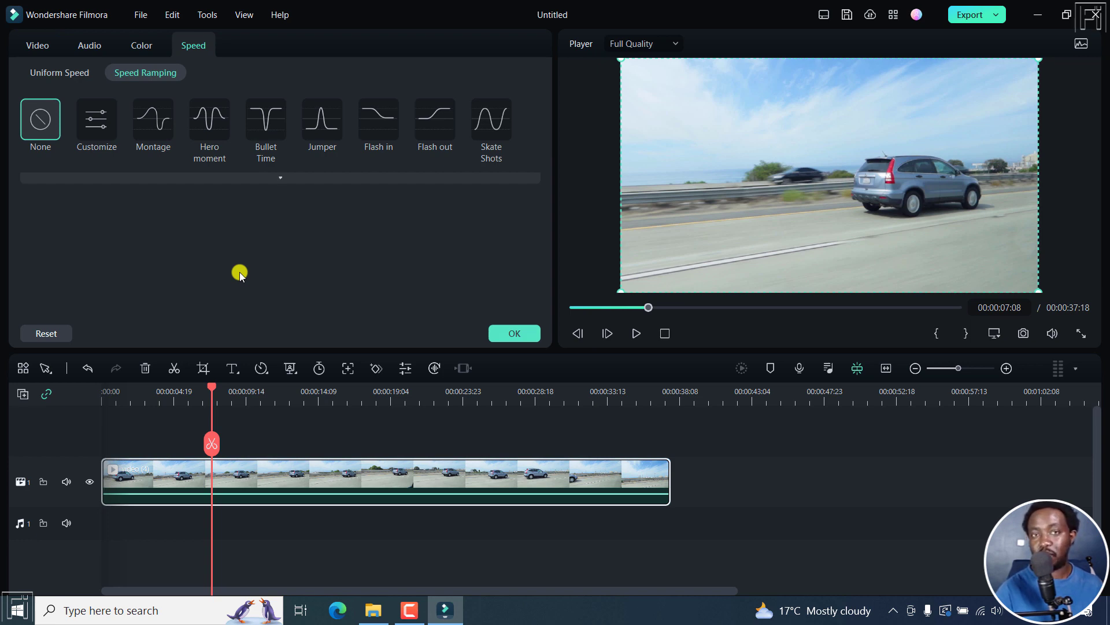
{"action": "left_click", "coordinate": [823, 15]}
{"action": "left_click", "coordinate": [846, 46]}
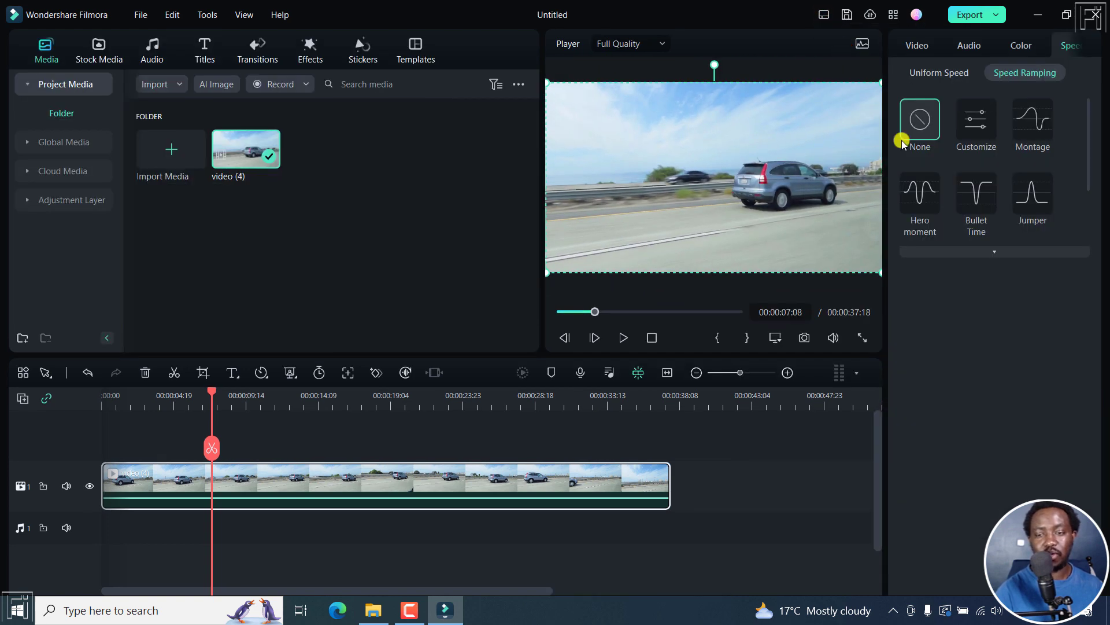
Step: Show the Speed Ramping presets in the right panel, widening that panel and the player
{"action": "left_click", "coordinate": [916, 44]}
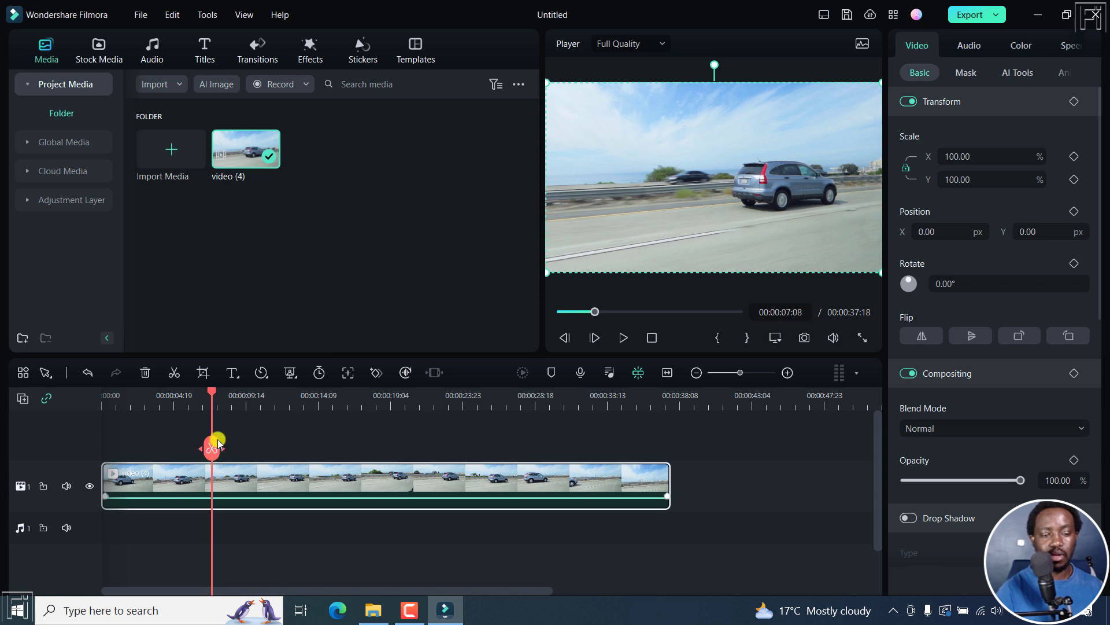
{"action": "left_click", "coordinate": [260, 377]}
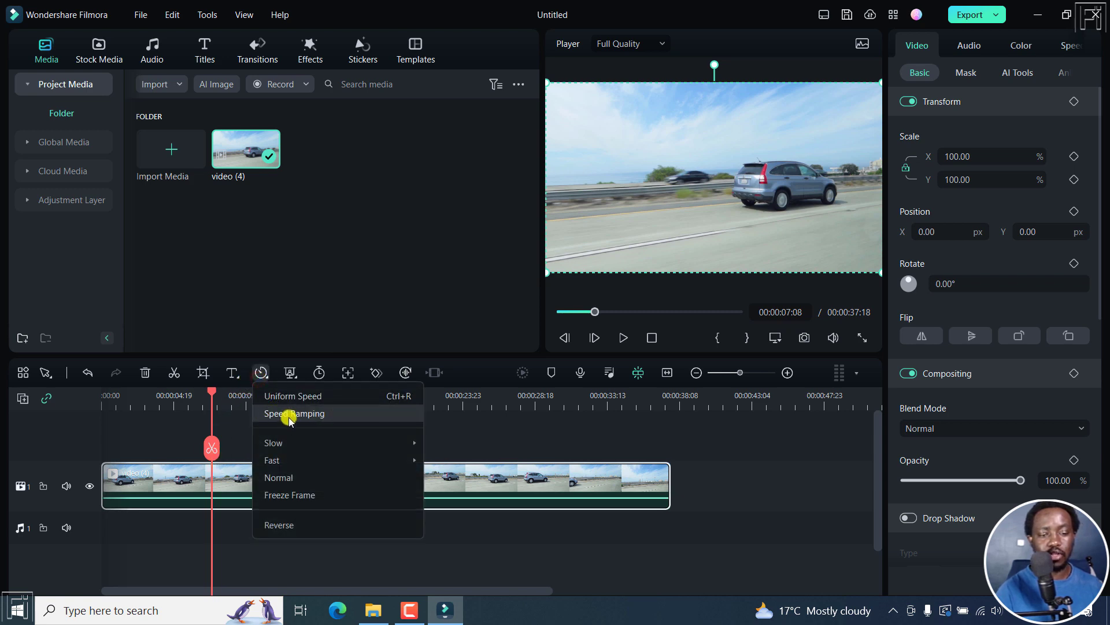
{"action": "left_click", "coordinate": [288, 414]}
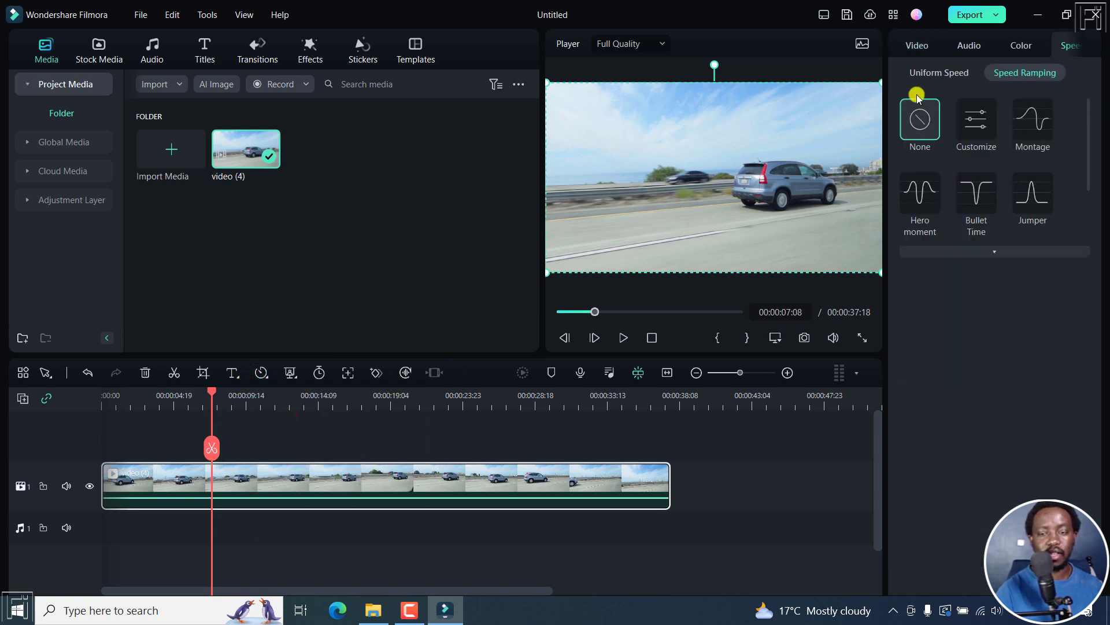
{"action": "left_click_drag", "start_coordinate": [884, 96], "coordinate": [830, 95]}
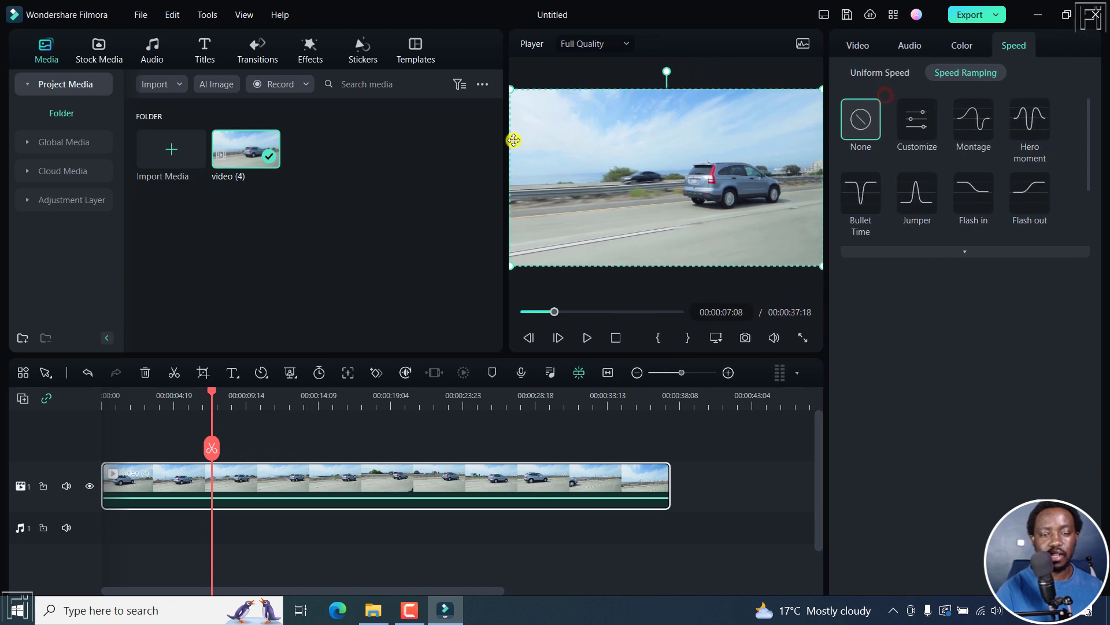
{"action": "left_click_drag", "start_coordinate": [505, 143], "coordinate": [392, 137]}
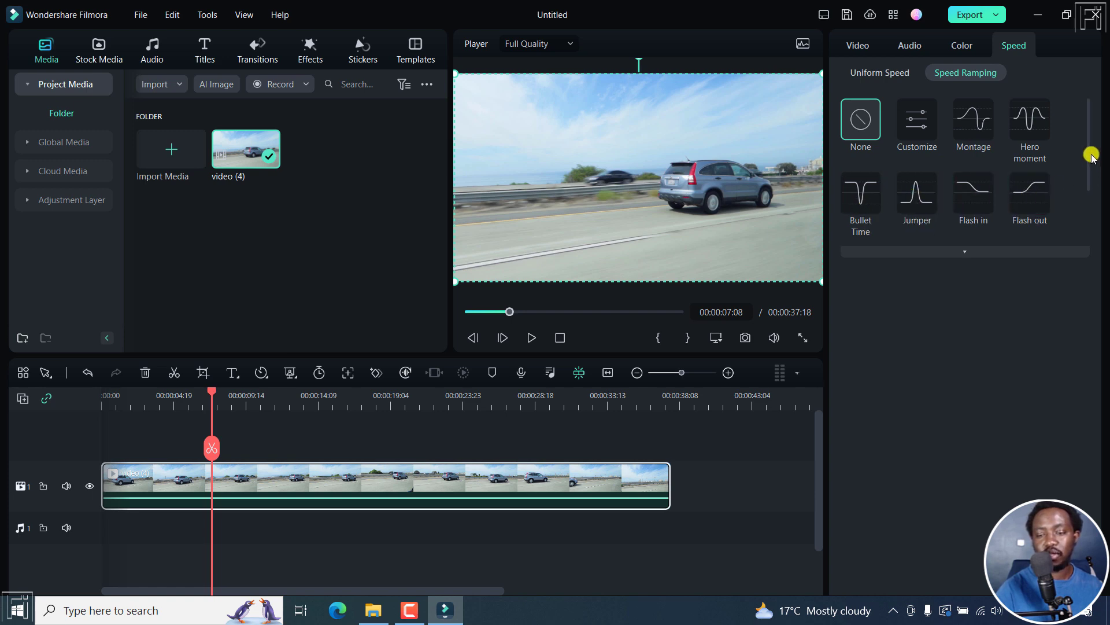
Step: Try the Skate Shots preset, then scroll the preset grid back to the top
{"action": "left_click_drag", "start_coordinate": [1086, 149], "coordinate": [1088, 211]}
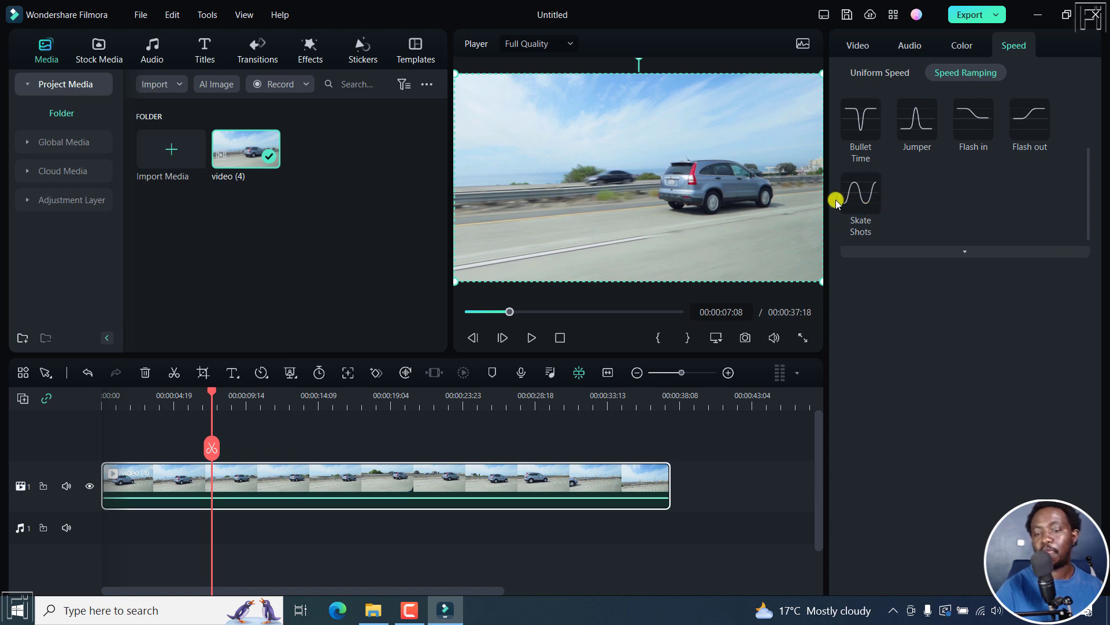
{"action": "left_click", "coordinate": [861, 196]}
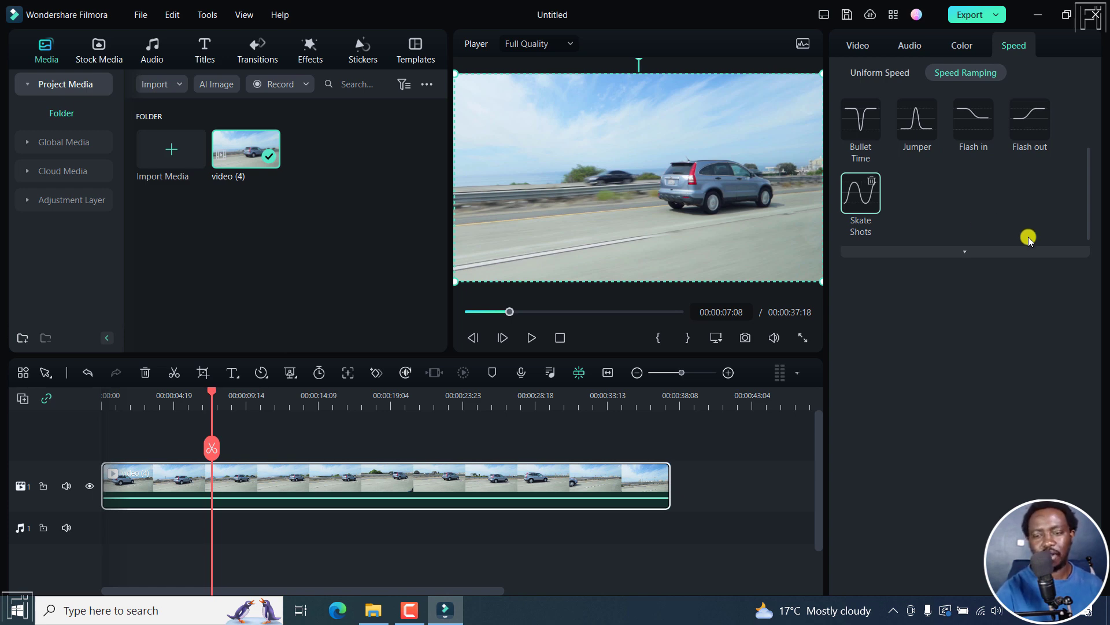
{"action": "scroll", "coordinate": [1087, 199], "scroll_direction": "up", "scroll_amount": 1}
{"action": "scroll", "coordinate": [1087, 200], "scroll_direction": "up", "scroll_amount": 3}
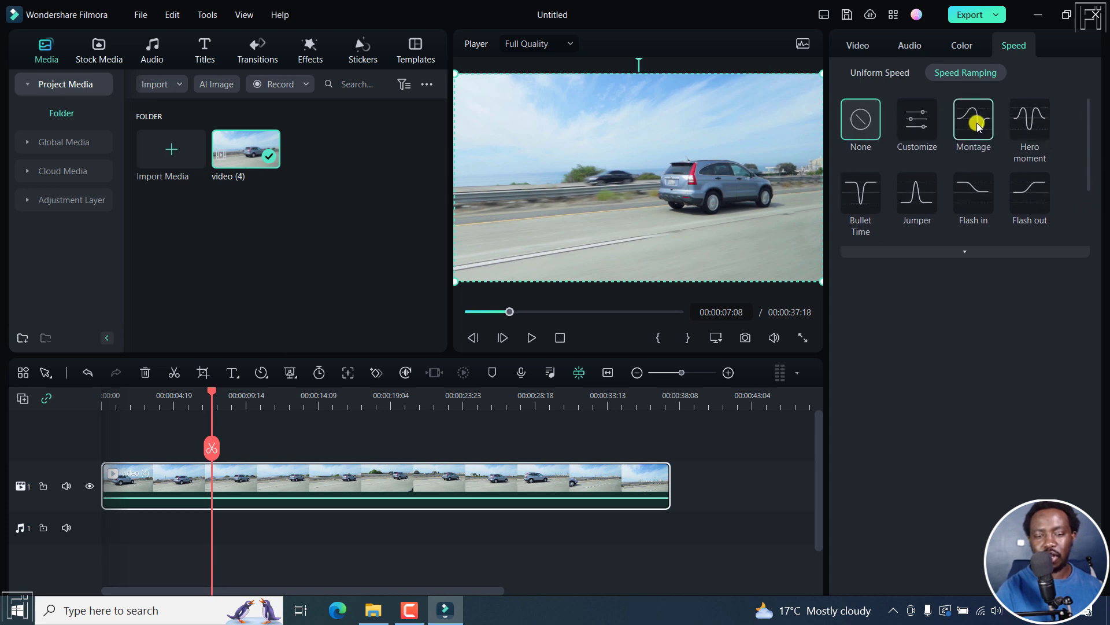
Step: Apply the Montage ramp (clip becomes 00:00:25:23) and preview it from the start
{"action": "left_click", "coordinate": [976, 123]}
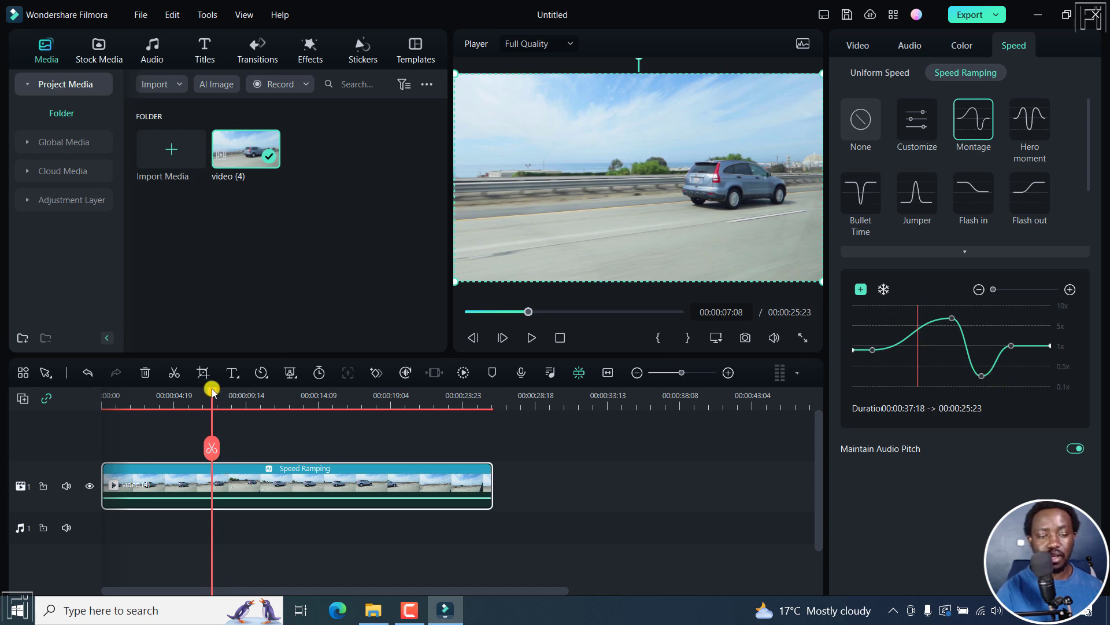
{"action": "key", "text": "Home"}
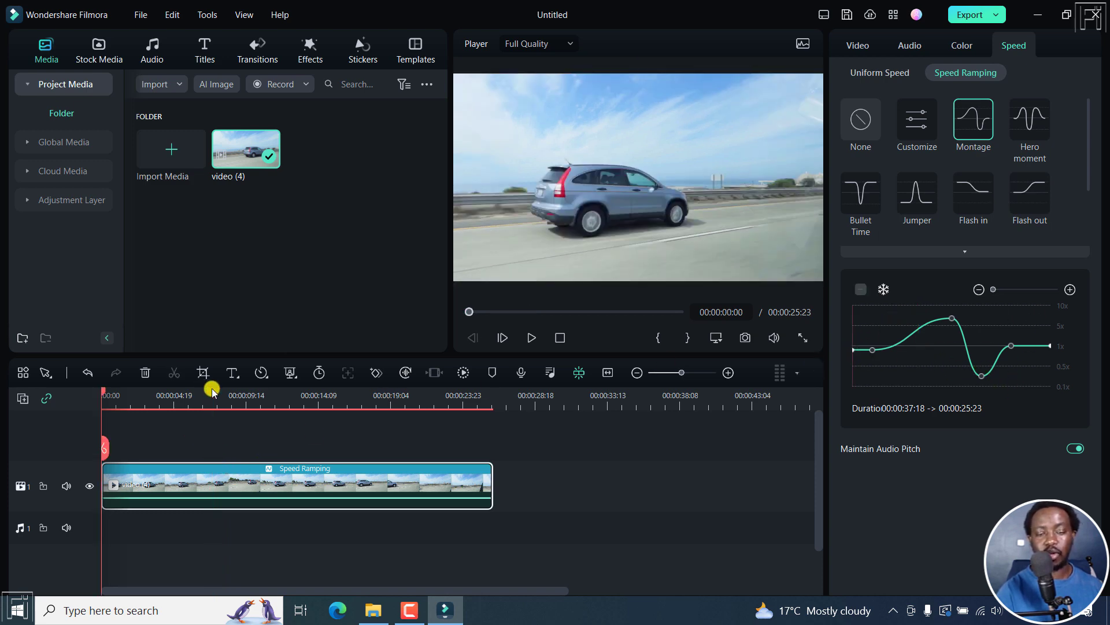
{"action": "key", "text": "space"}
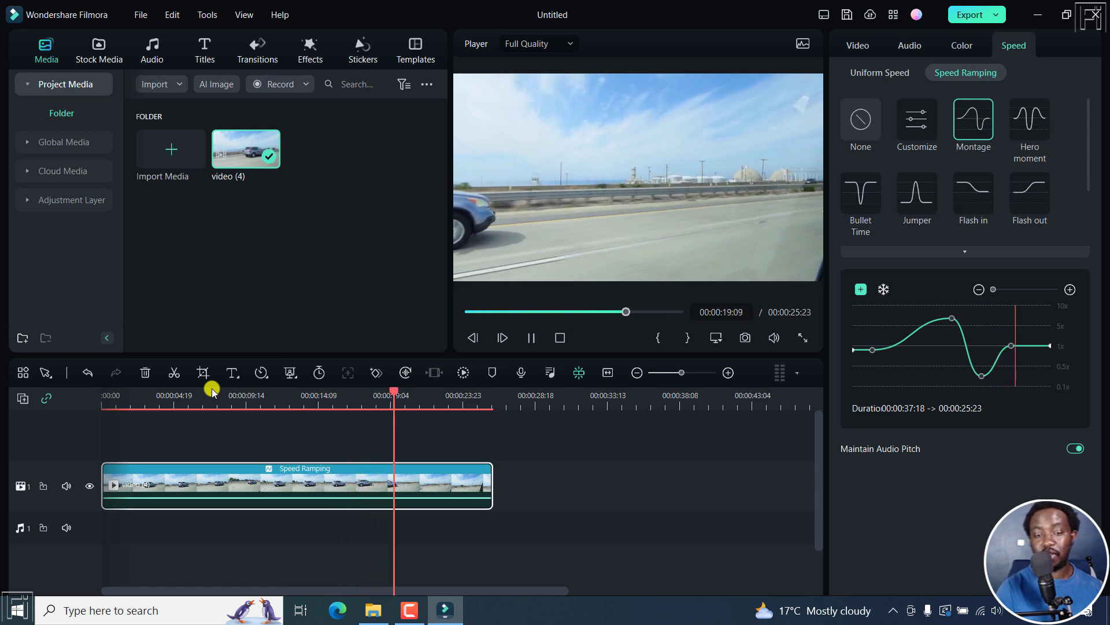
{"action": "key", "text": "space"}
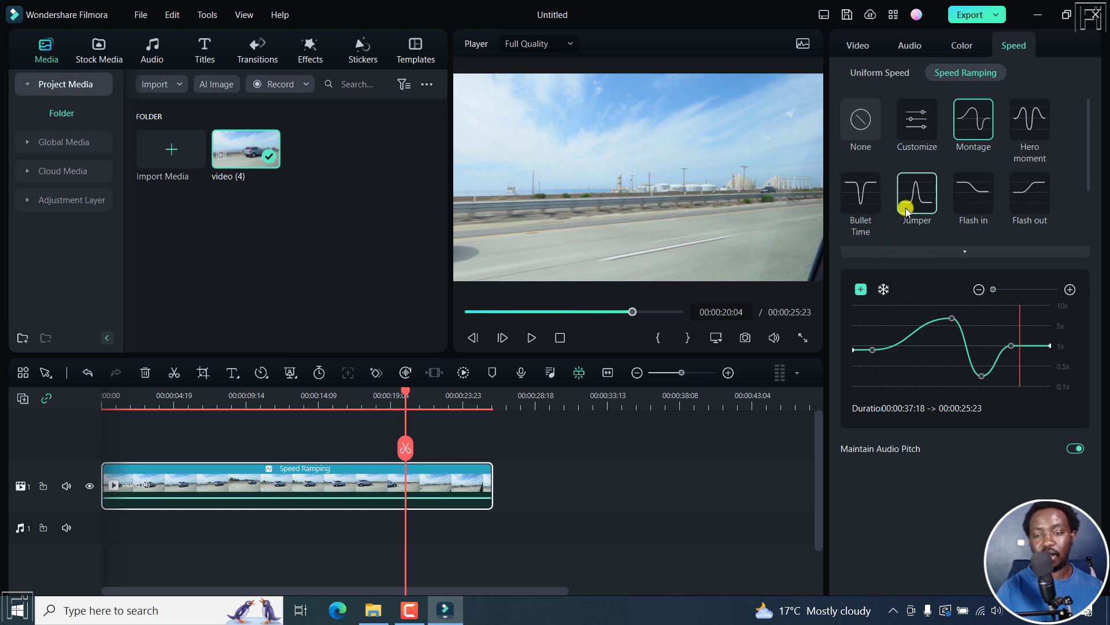
Step: Switch to the Hero moment ramp (00:00:20:19) and preview its slow section from about three seconds
{"action": "left_click", "coordinate": [1025, 123]}
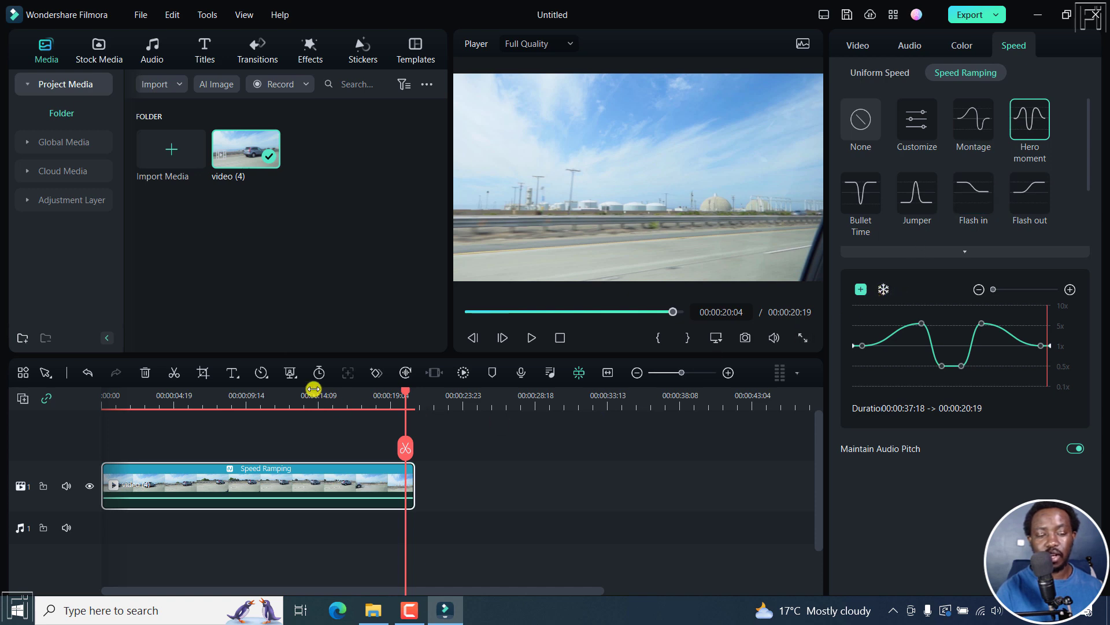
{"action": "left_click", "coordinate": [153, 401]}
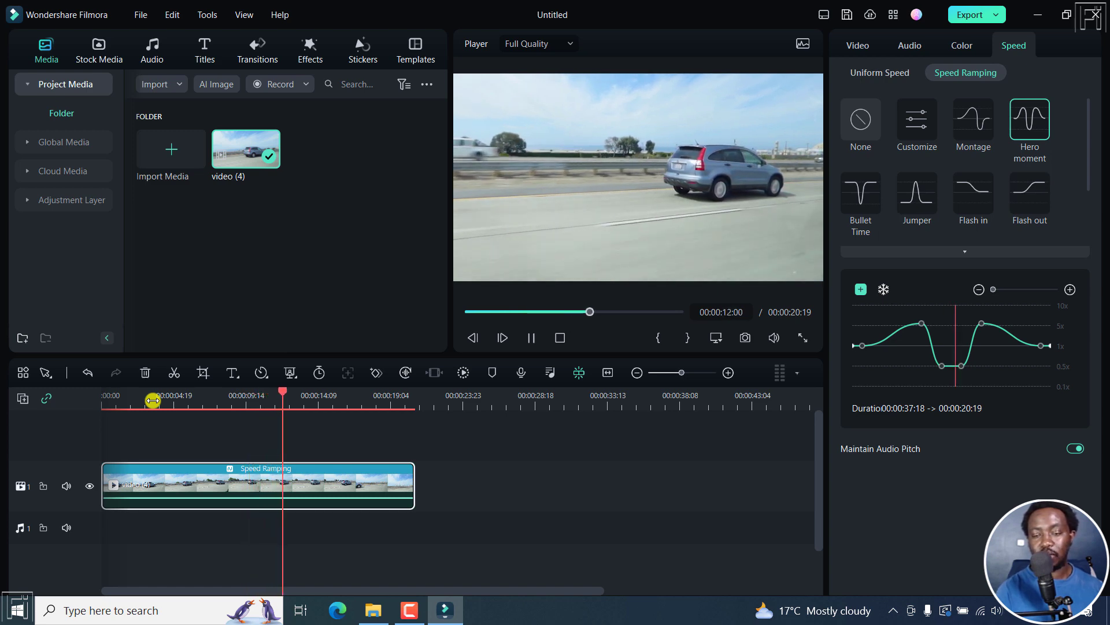
{"action": "key", "text": "space"}
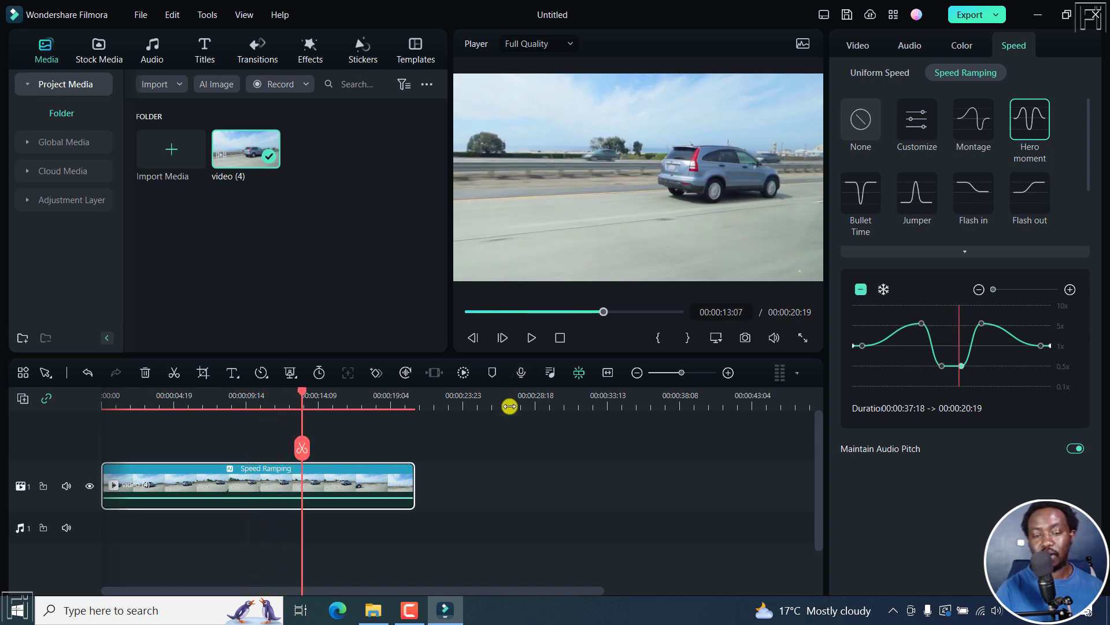
Step: Insert a freeze frame with one second less freeze time, making the clip 00:00:22:19, and preview it
{"action": "left_click", "coordinate": [885, 290]}
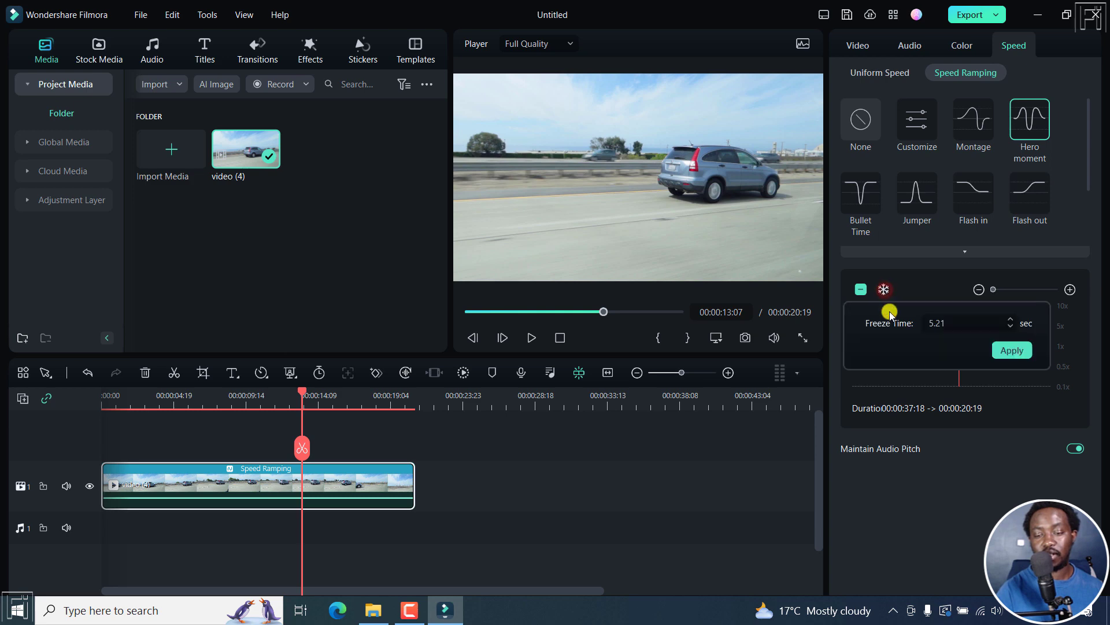
{"action": "left_click", "coordinate": [1011, 327]}
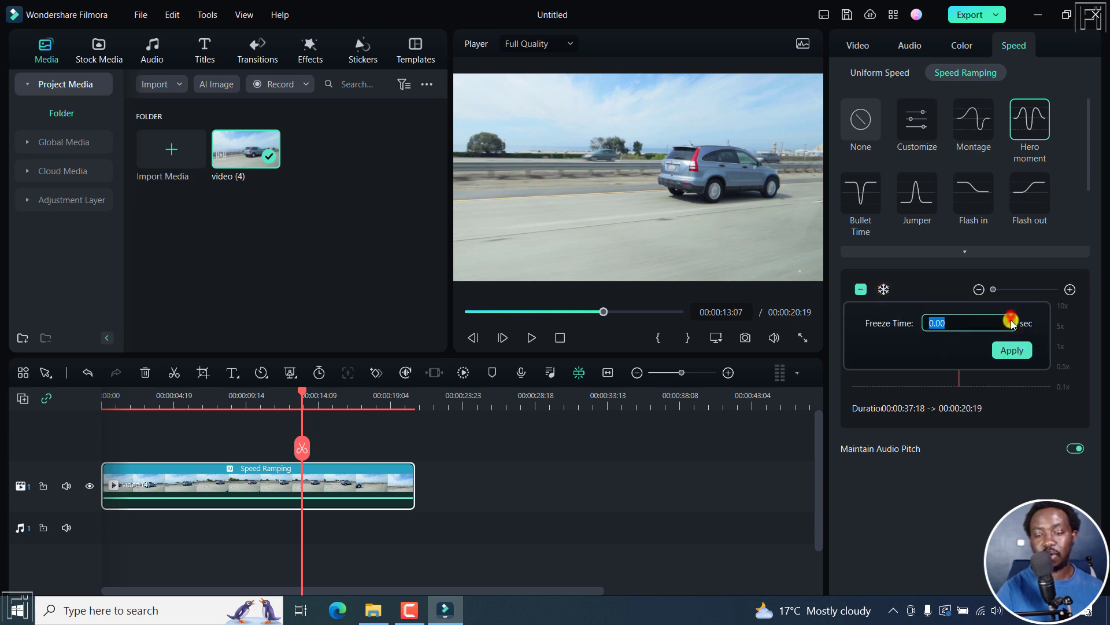
{"action": "left_click", "coordinate": [1012, 350]}
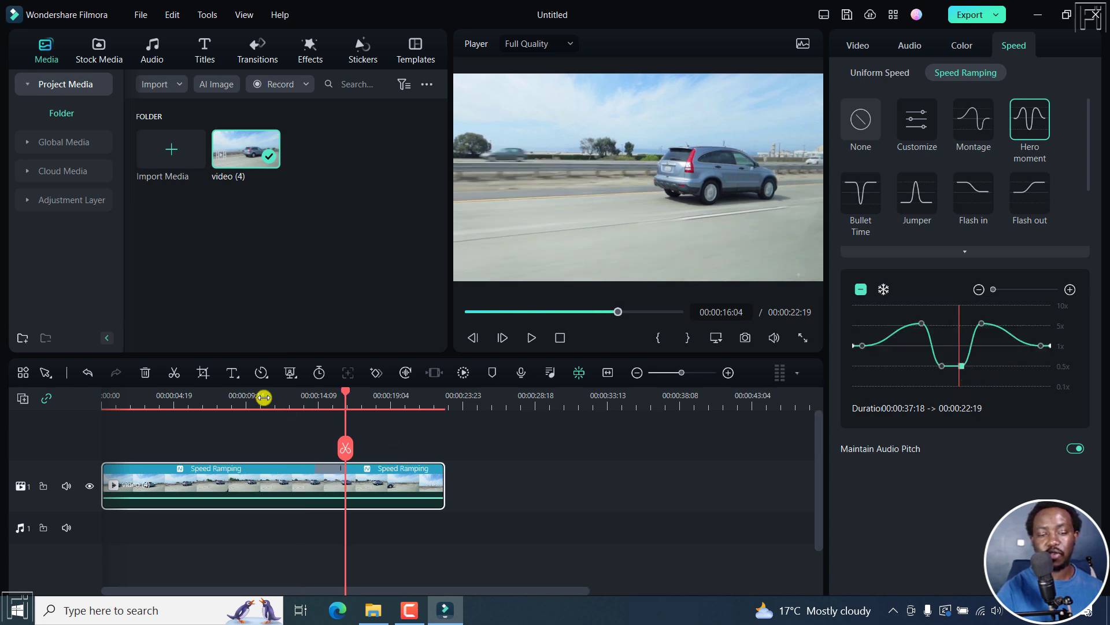
{"action": "left_click_drag", "start_coordinate": [264, 398], "coordinate": [267, 400]}
{"action": "key", "text": "space"}
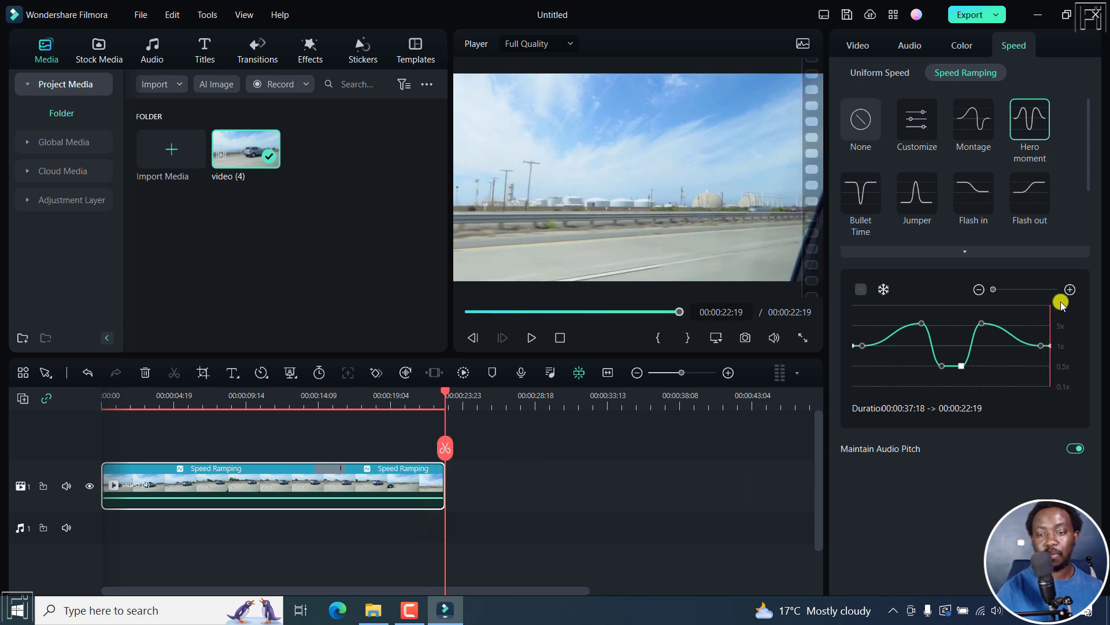
Step: Build a custom curve with two fast peaks and slow dips, adding a point at 0.63x
{"action": "left_click", "coordinate": [919, 123]}
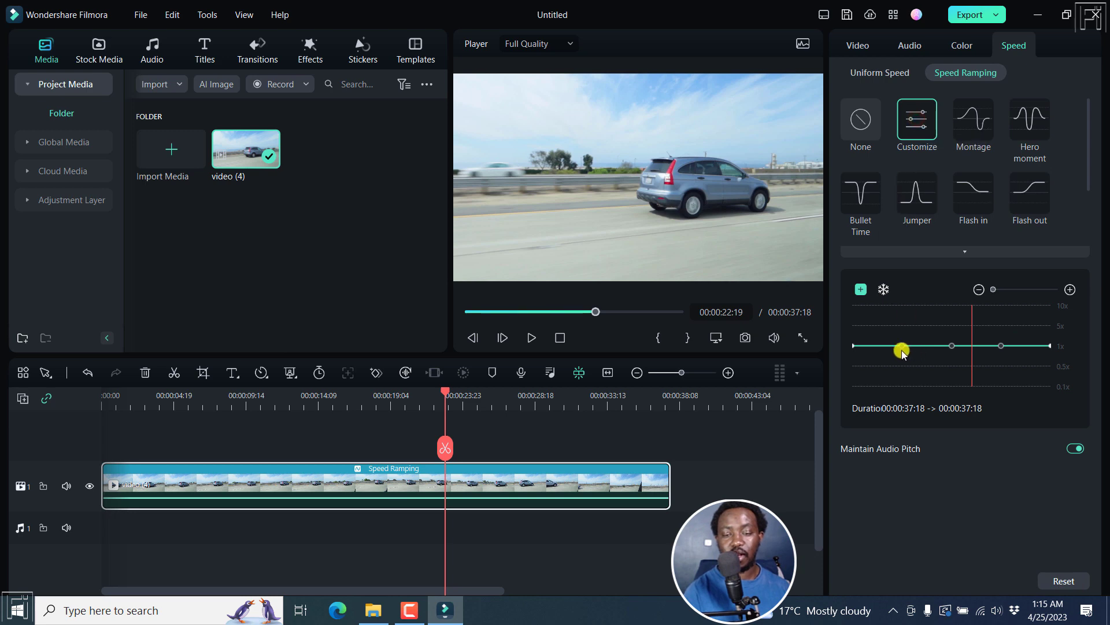
{"action": "left_click_drag", "start_coordinate": [903, 344], "coordinate": [880, 328]}
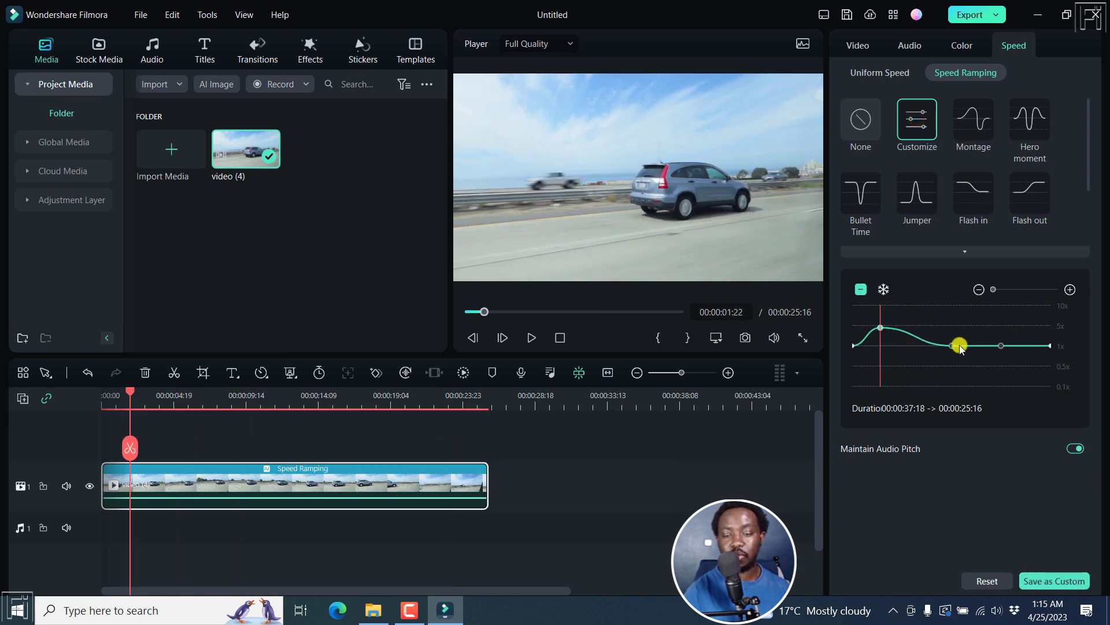
{"action": "left_click", "coordinate": [948, 365]}
{"action": "left_click_drag", "start_coordinate": [952, 346], "coordinate": [968, 328]}
{"action": "left_click", "coordinate": [1012, 332]}
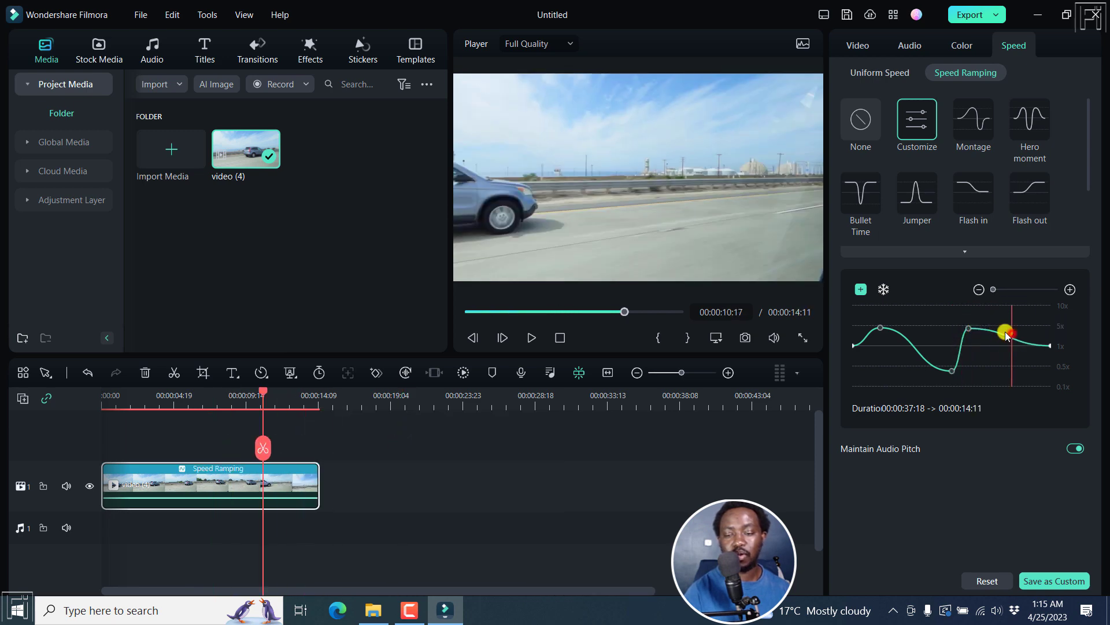
{"action": "left_click", "coordinate": [860, 289]}
{"action": "left_click_drag", "start_coordinate": [1013, 338], "coordinate": [1014, 364]}
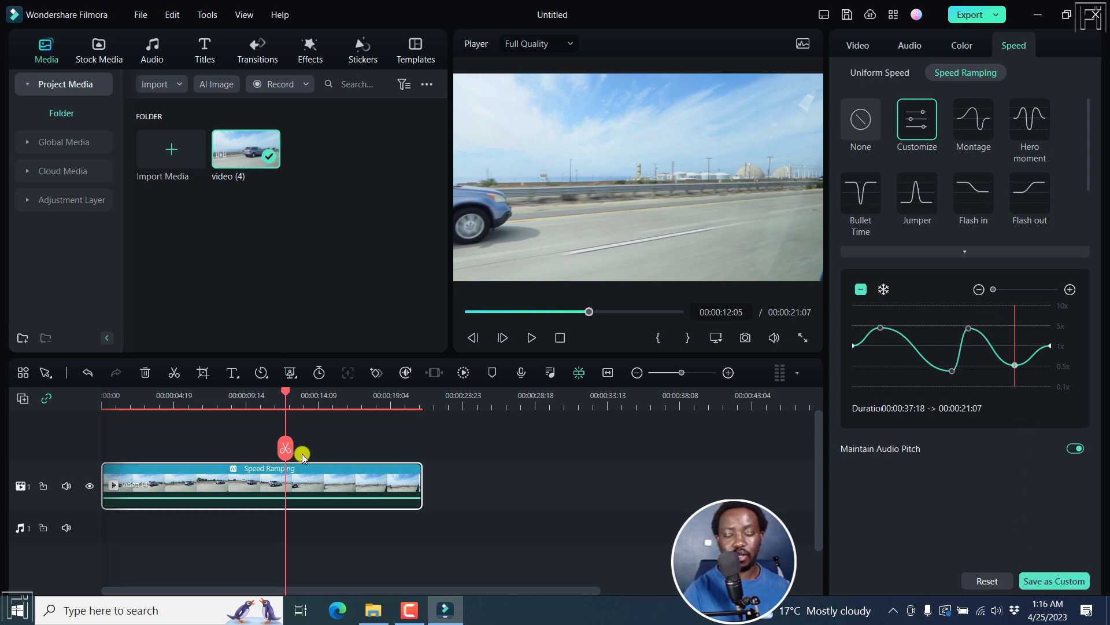
Step: Play the custom-ramped 00:00:21:07 clip from the start to review it
{"action": "key", "text": "Home"}
{"action": "key", "text": "space"}
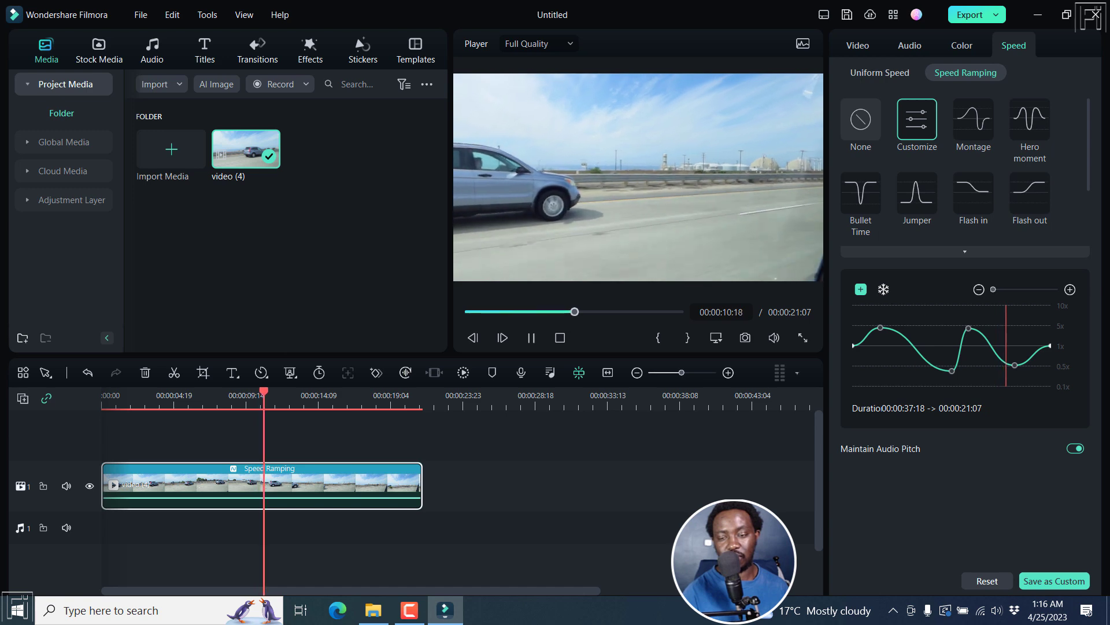
{"action": "key", "text": "space"}
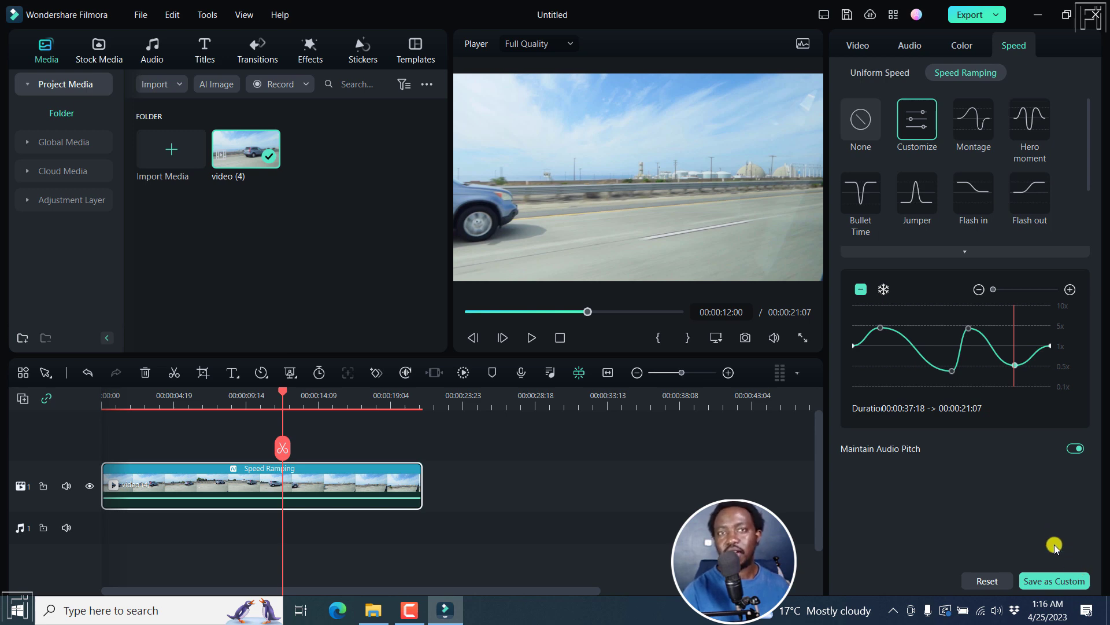
Step: Save the curve as custom preset 'Good Movement' and scroll to find it after Skate Shots
{"action": "left_click", "coordinate": [1053, 582]}
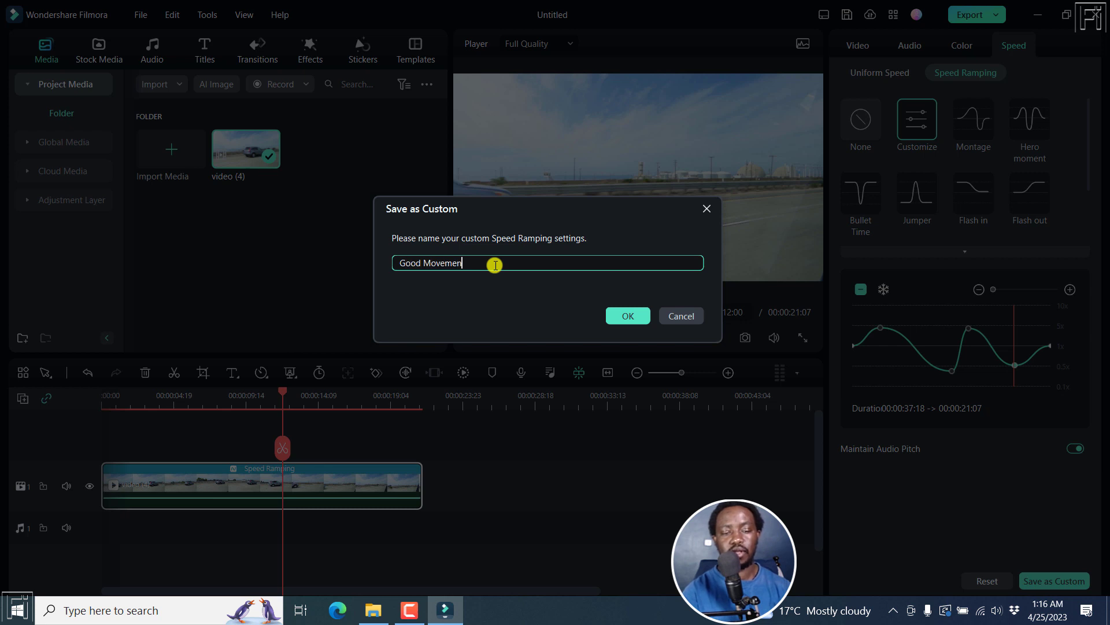
{"action": "left_click", "coordinate": [627, 315]}
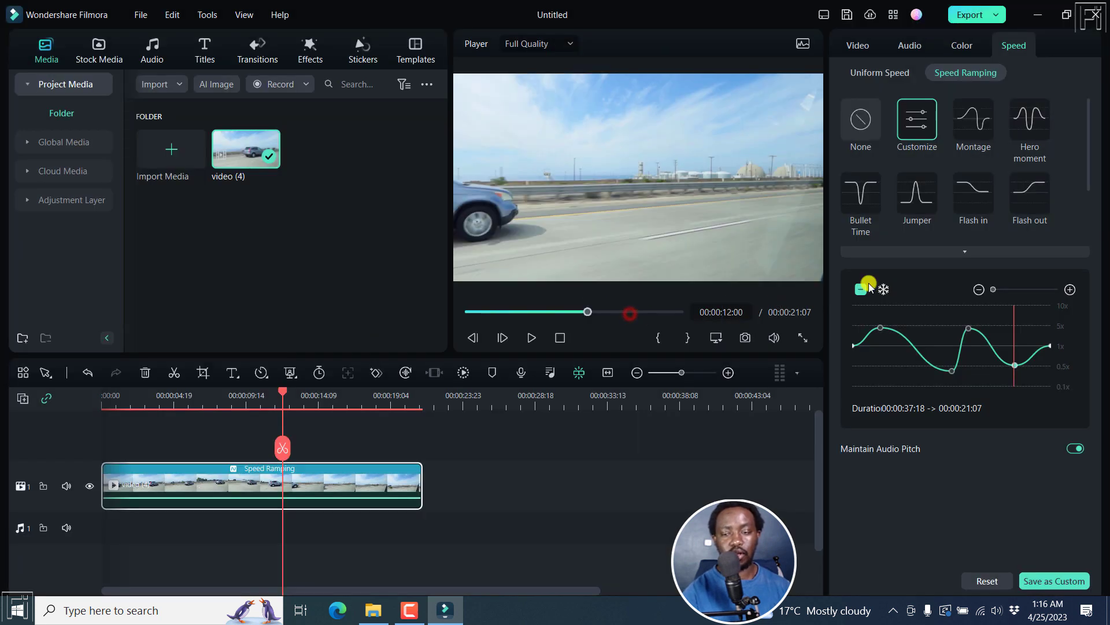
{"action": "left_click_drag", "start_coordinate": [1085, 142], "coordinate": [1085, 210]}
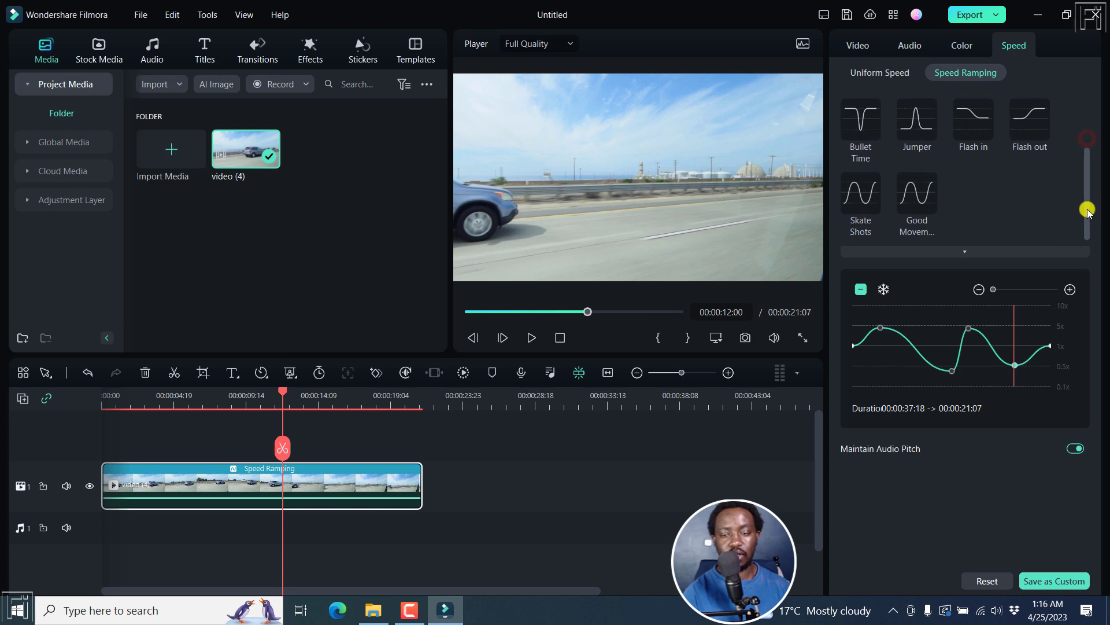